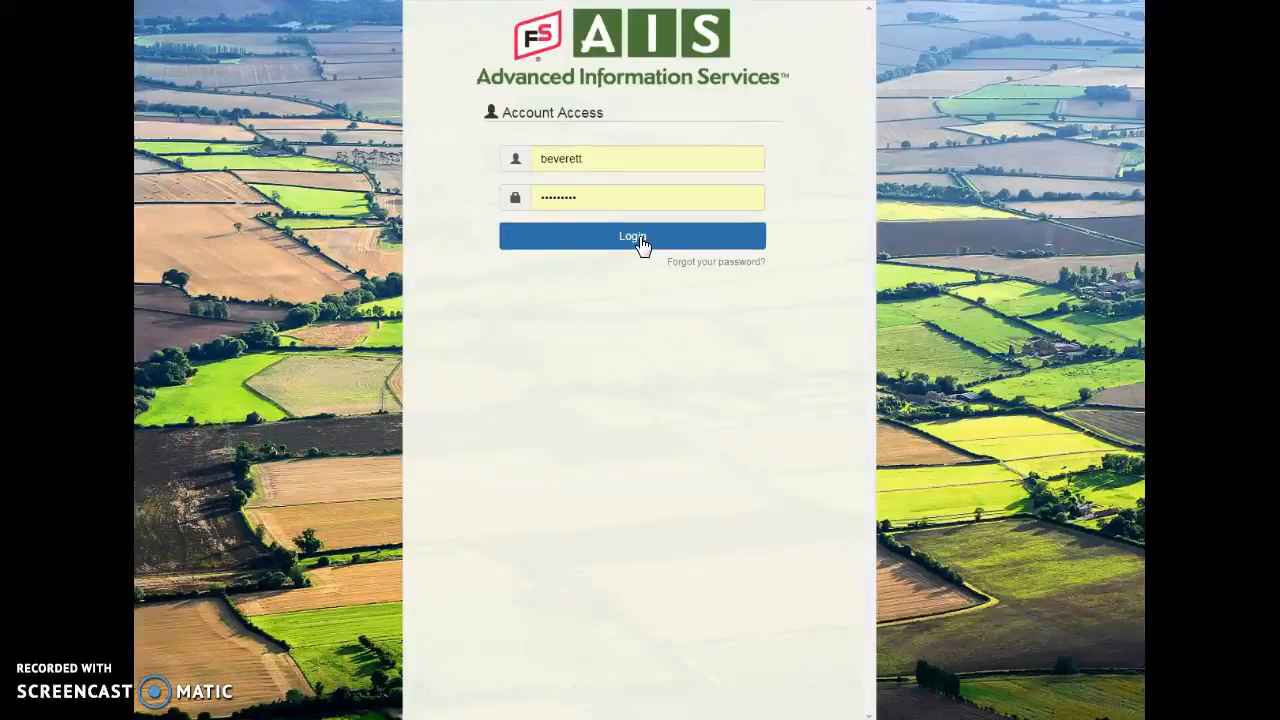
# Log in with the prefilled account credentials and open Field Manager
pyautogui.click(641, 240)
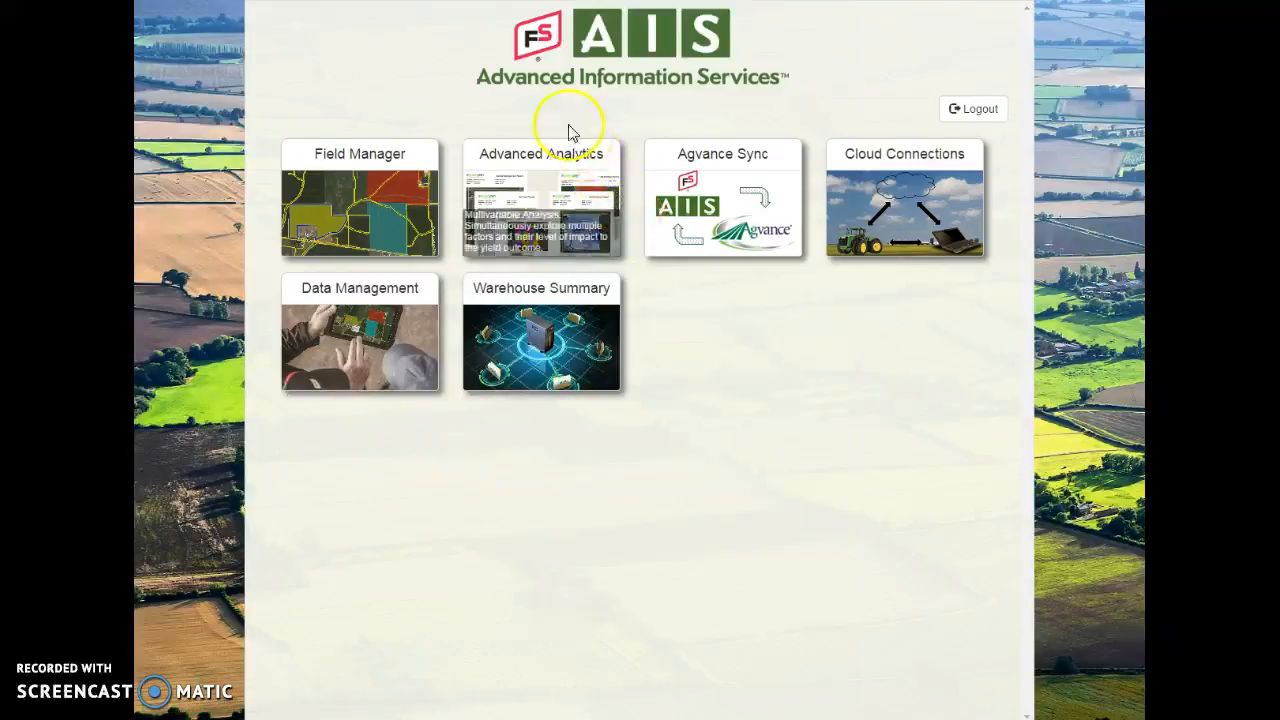
pyautogui.click(333, 194)
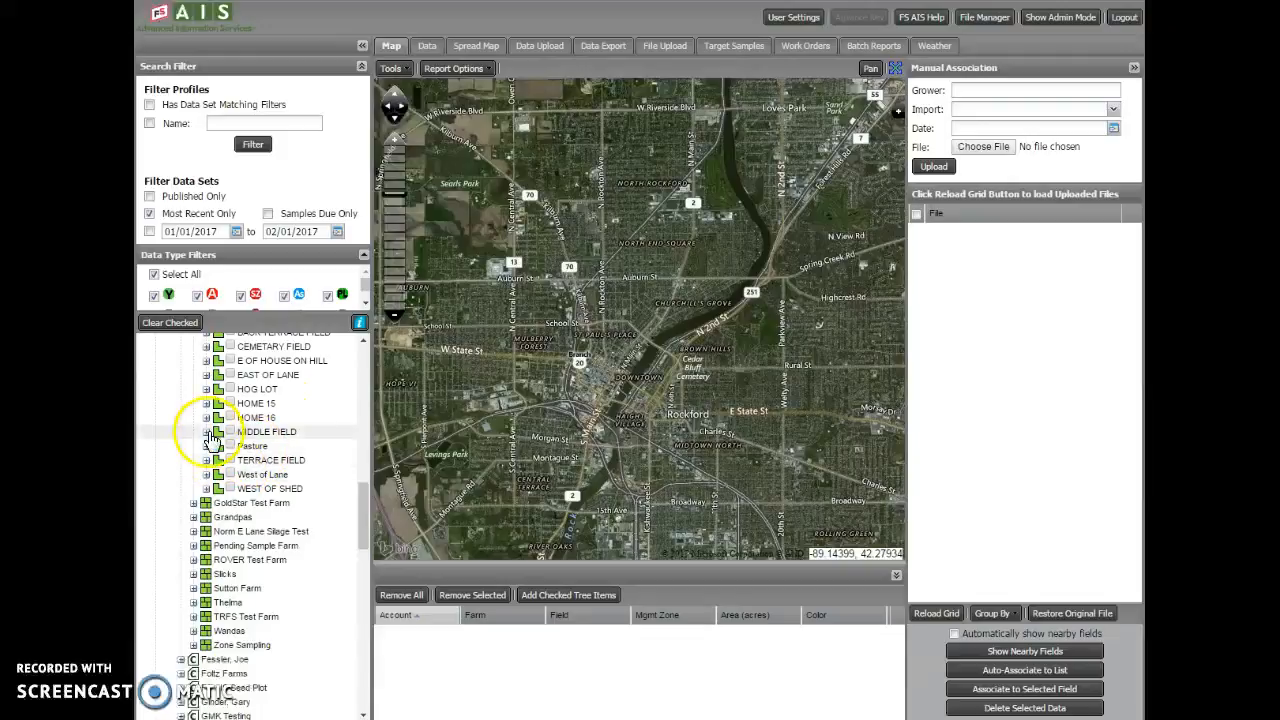
# Load the 2015-16, 16 3 Zones data set from the MASTER zone of field E OF HOUSE ON HILL for zone prescriptions
pyautogui.click(207, 361)
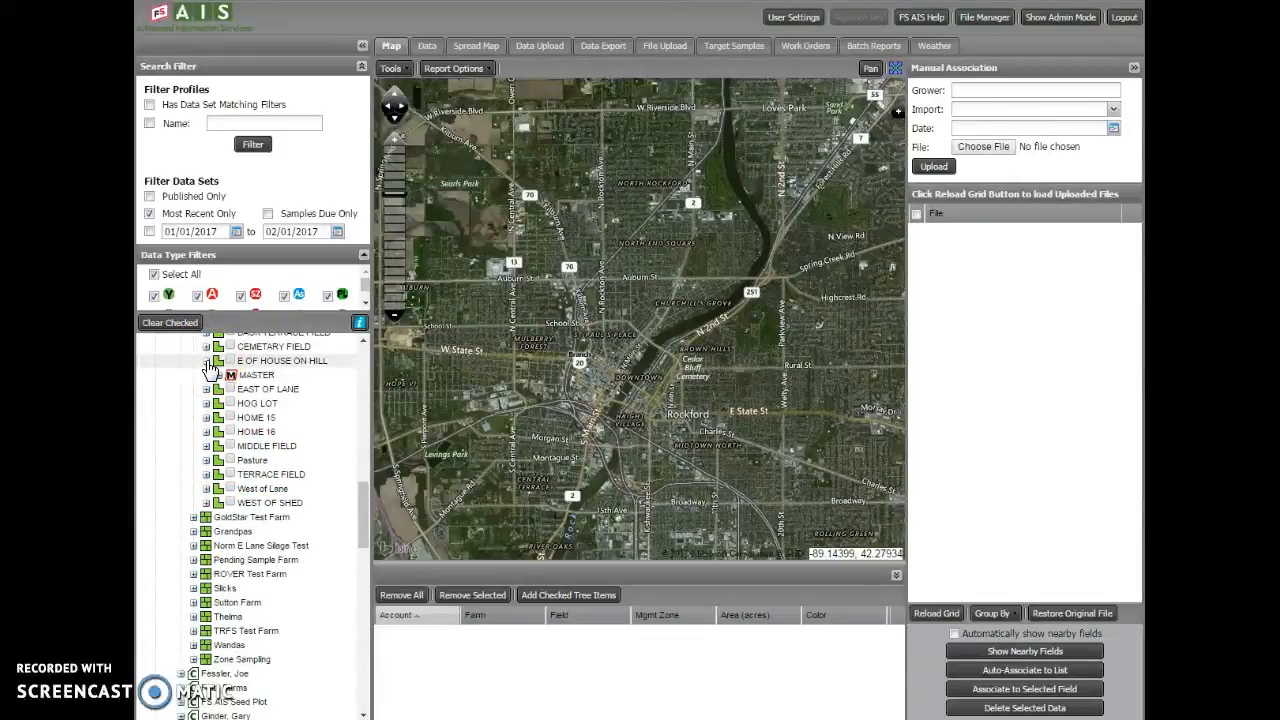
pyautogui.click(217, 374)
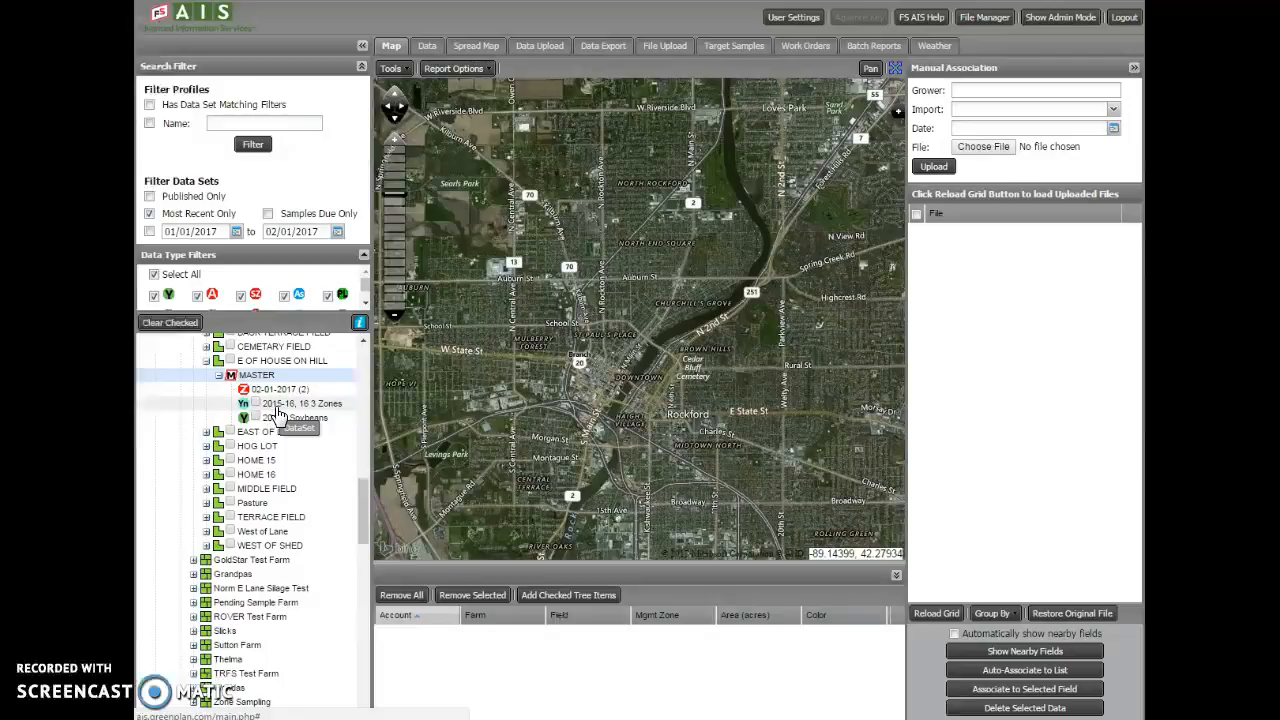
pyautogui.rightClick(279, 412)
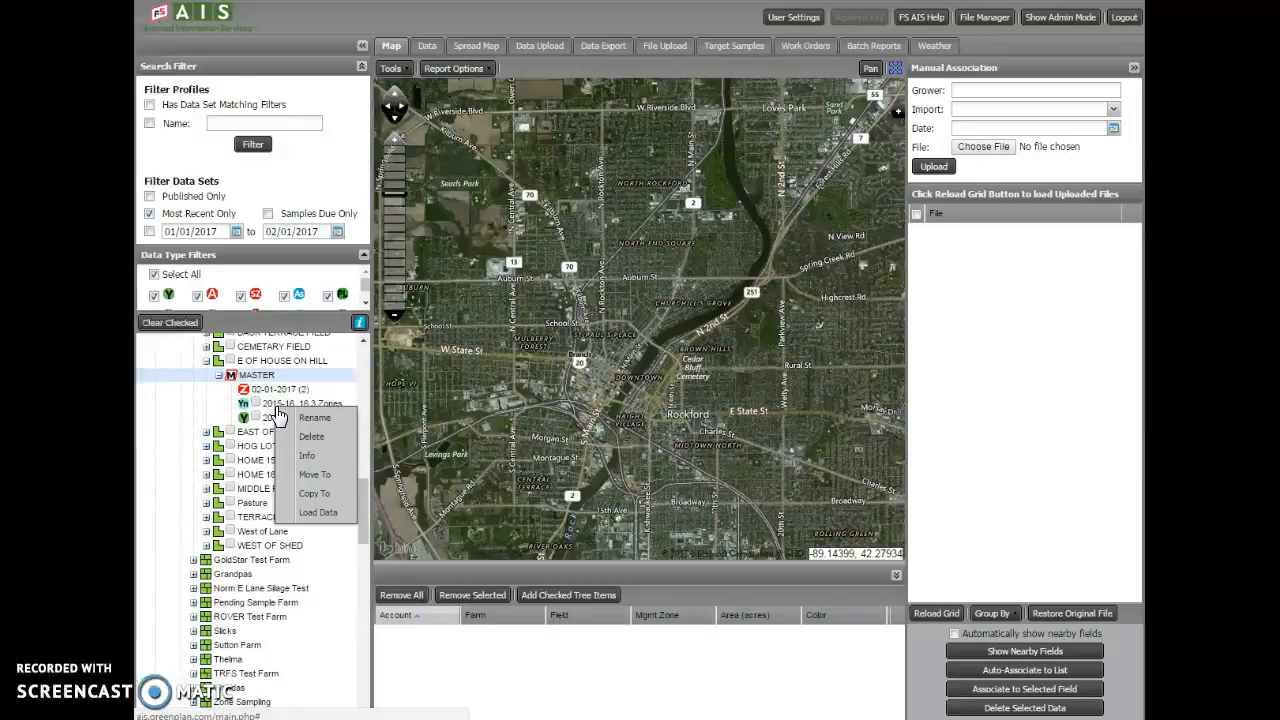
pyautogui.click(318, 520)
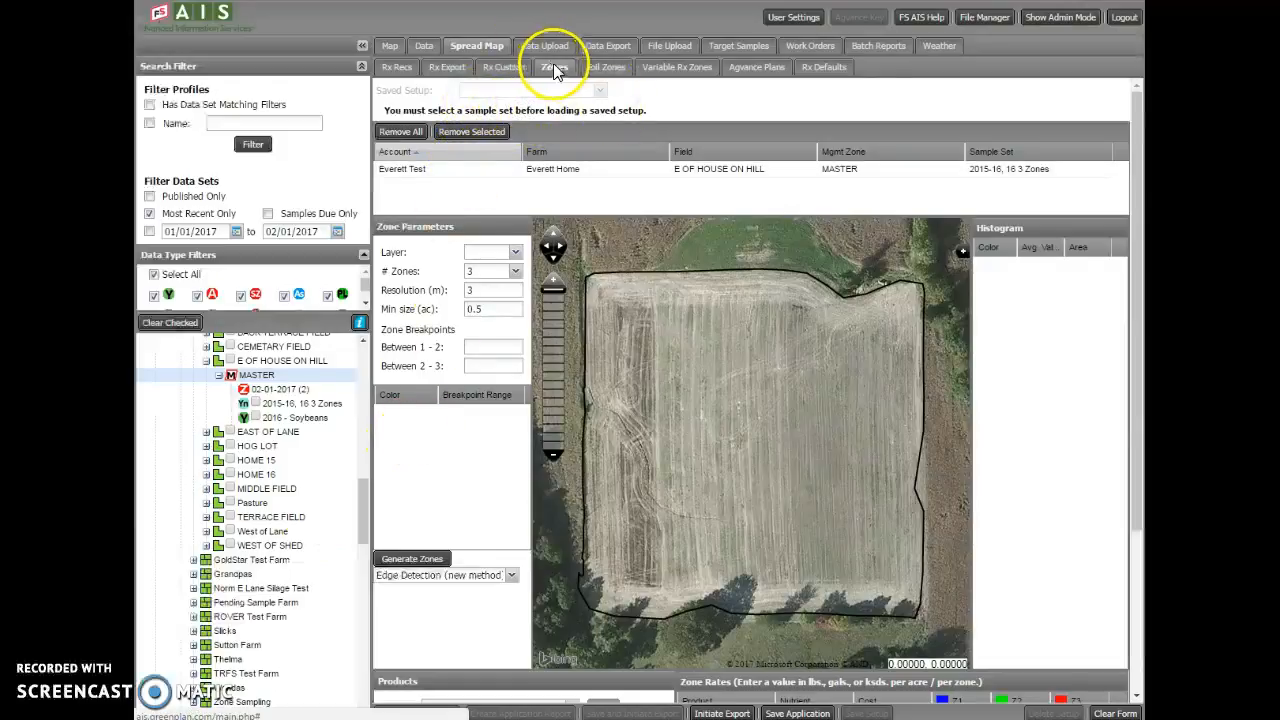
pyautogui.click(586, 70)
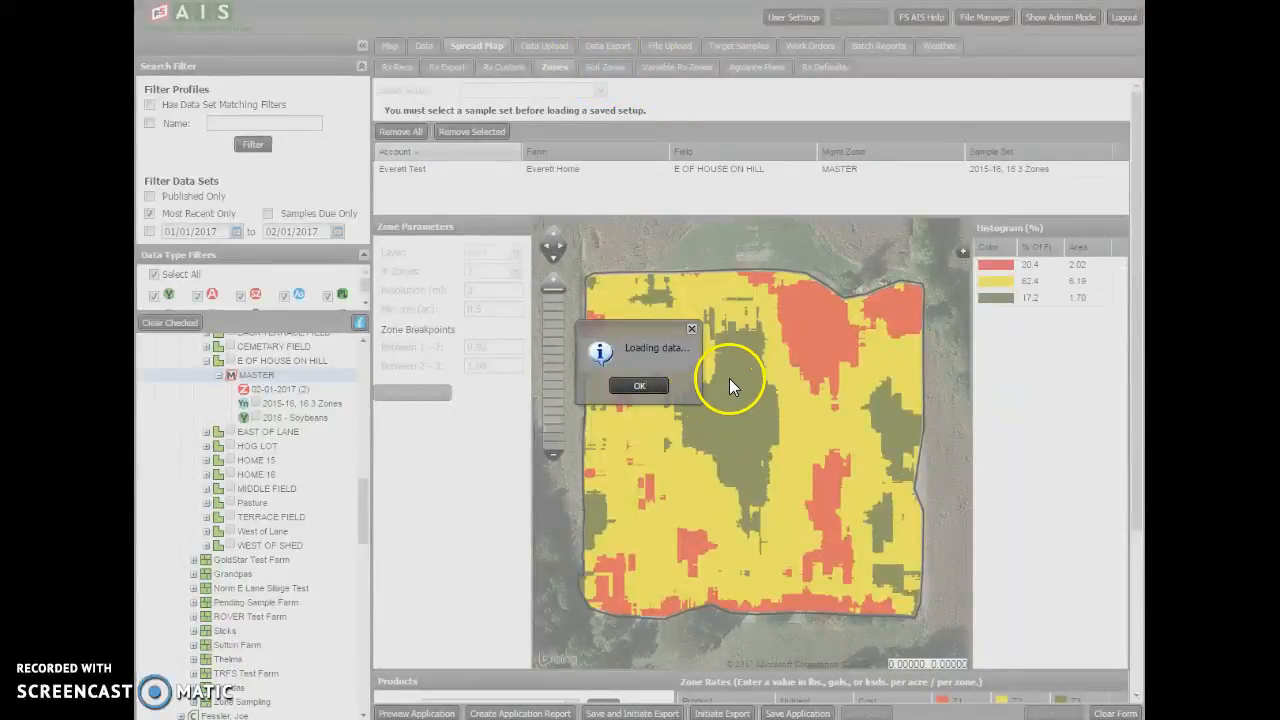
pyautogui.click(639, 387)
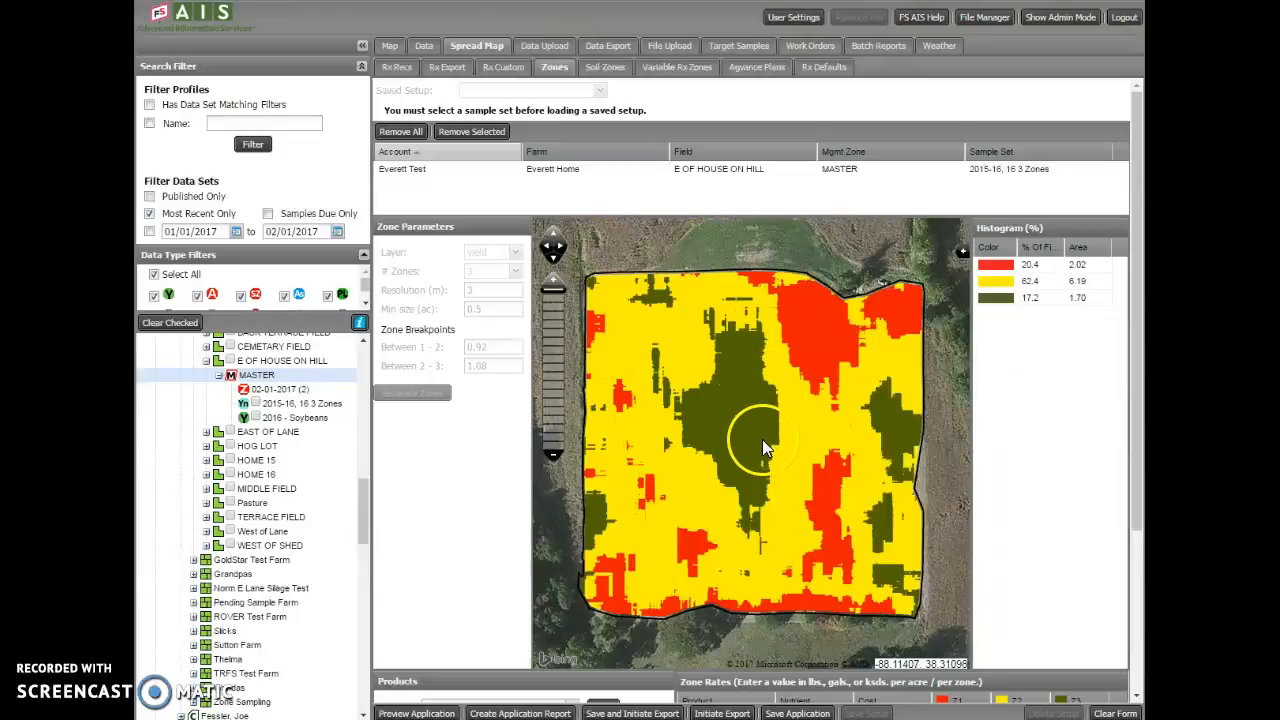
# Add the product Seed Corn with nutrient SEED to the zone rates table
pyautogui.scroll(-1, 760, 440)
pyautogui.scroll(-3, 466, 551)
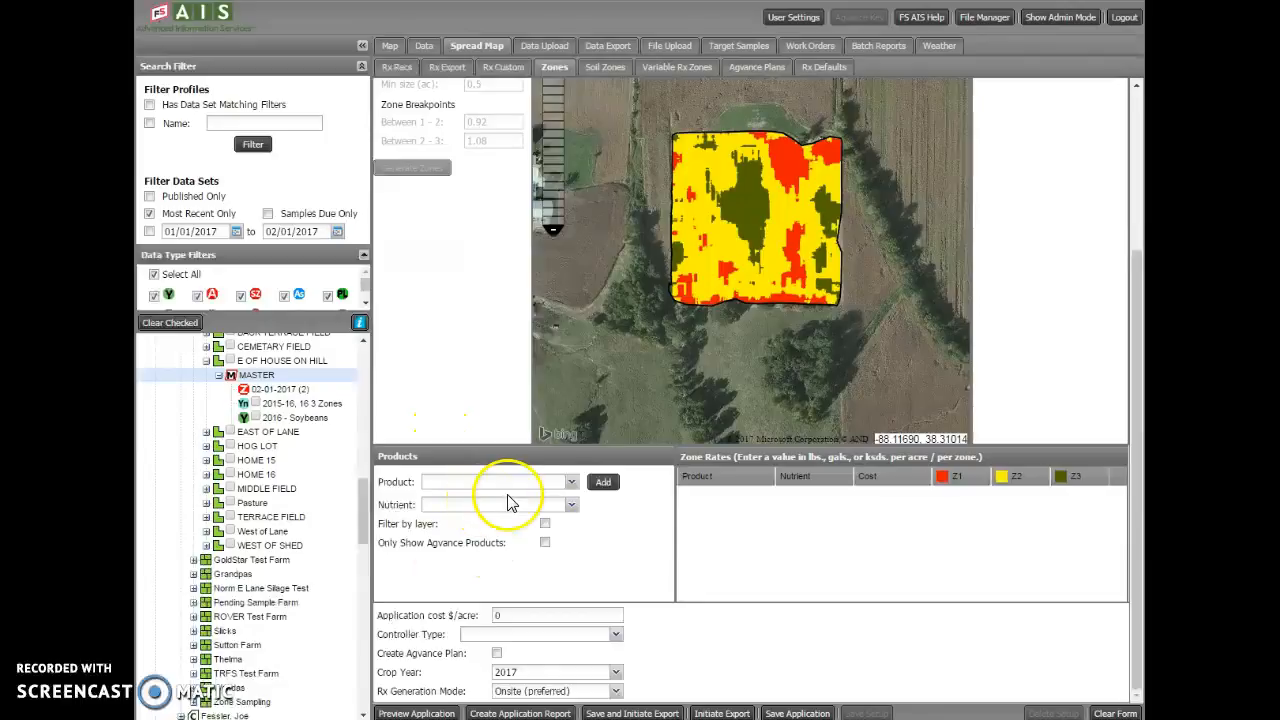
pyautogui.click(573, 485)
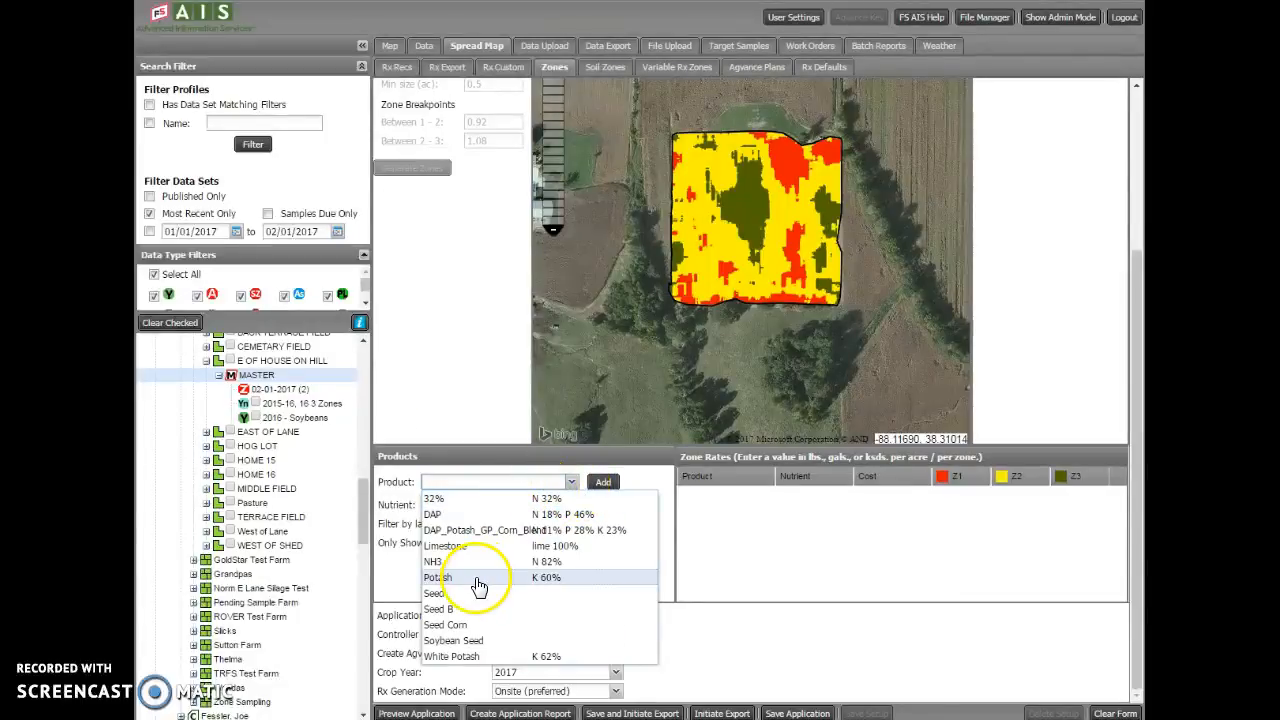
pyautogui.click(448, 625)
pyautogui.click(592, 548)
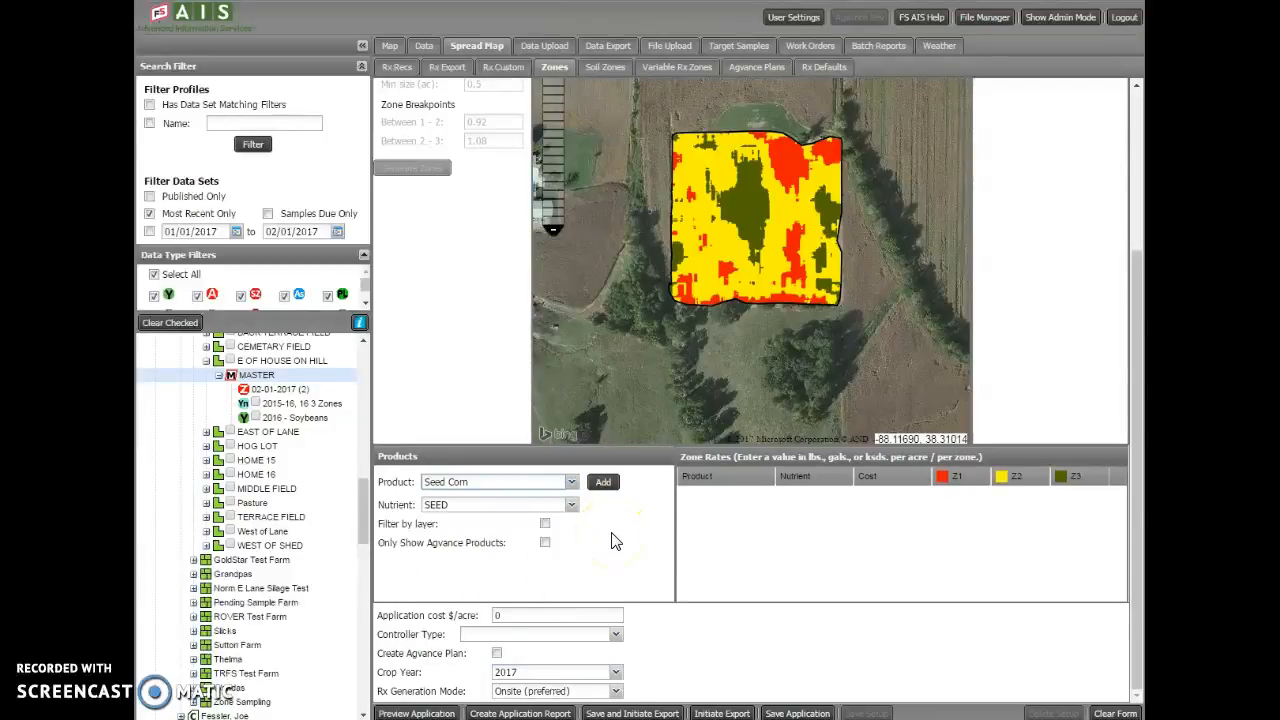
pyautogui.click(574, 508)
pyautogui.click(574, 514)
pyautogui.click(604, 484)
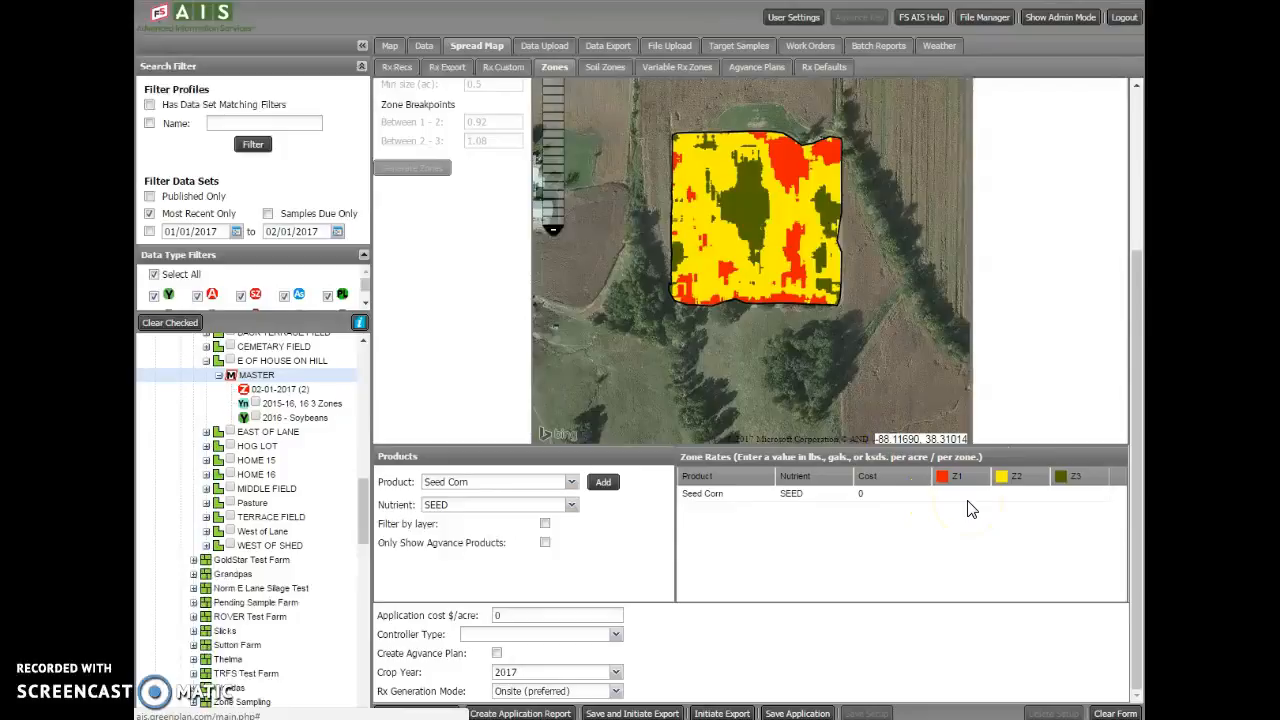
# Set the Seed Corn rates to 28 for Z1, 30 for Z2 and 33 for Z3
pyautogui.click(883, 498)
pyautogui.click(953, 494)
pyautogui.write('28')
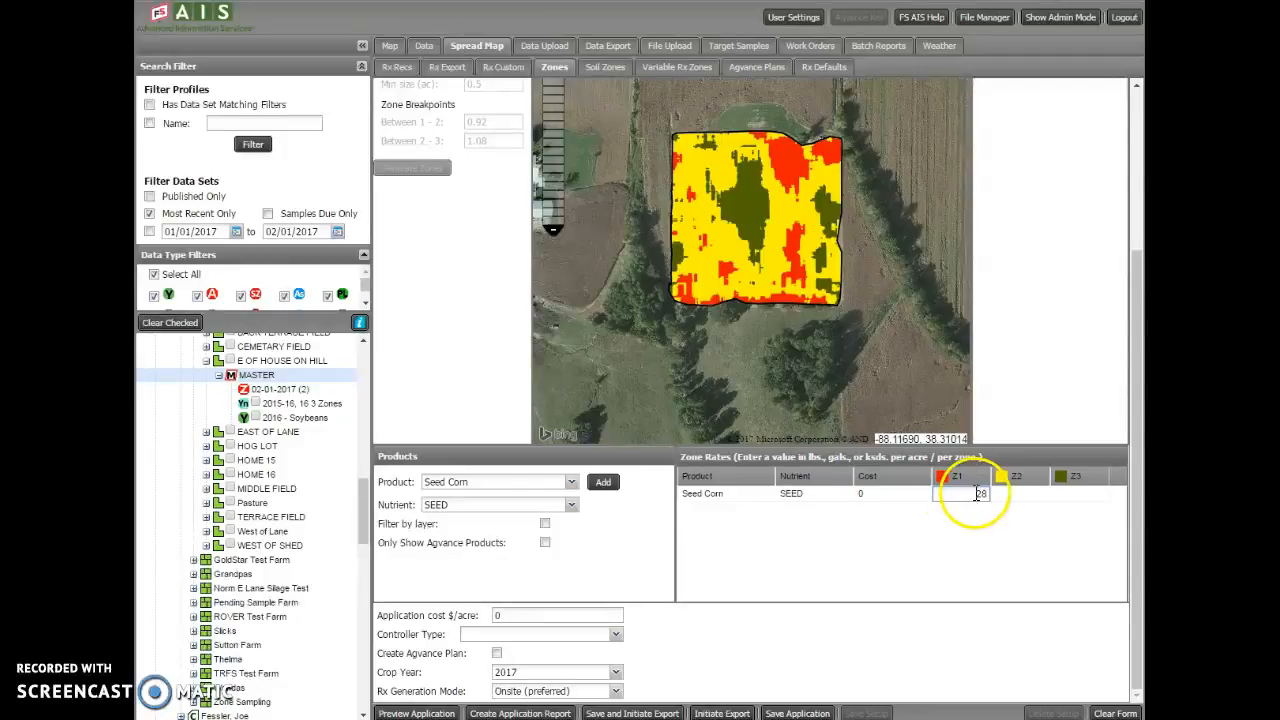
pyautogui.click(1021, 494)
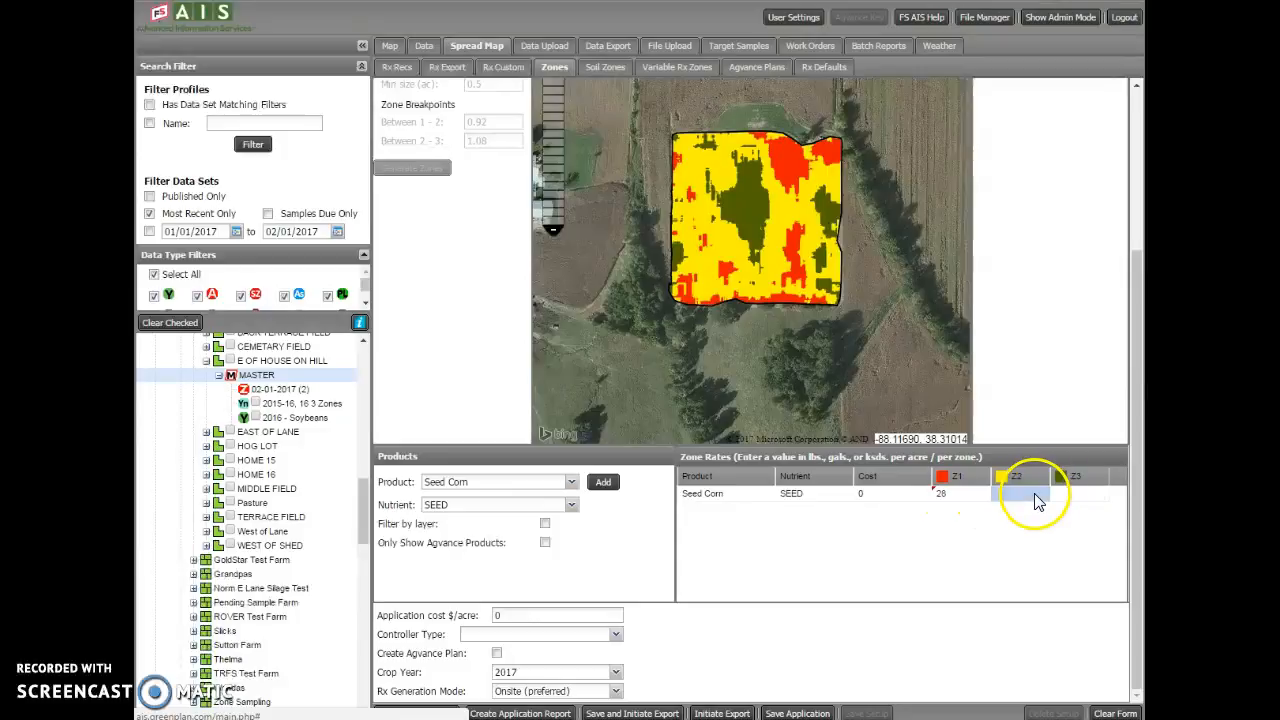
pyautogui.write('30')
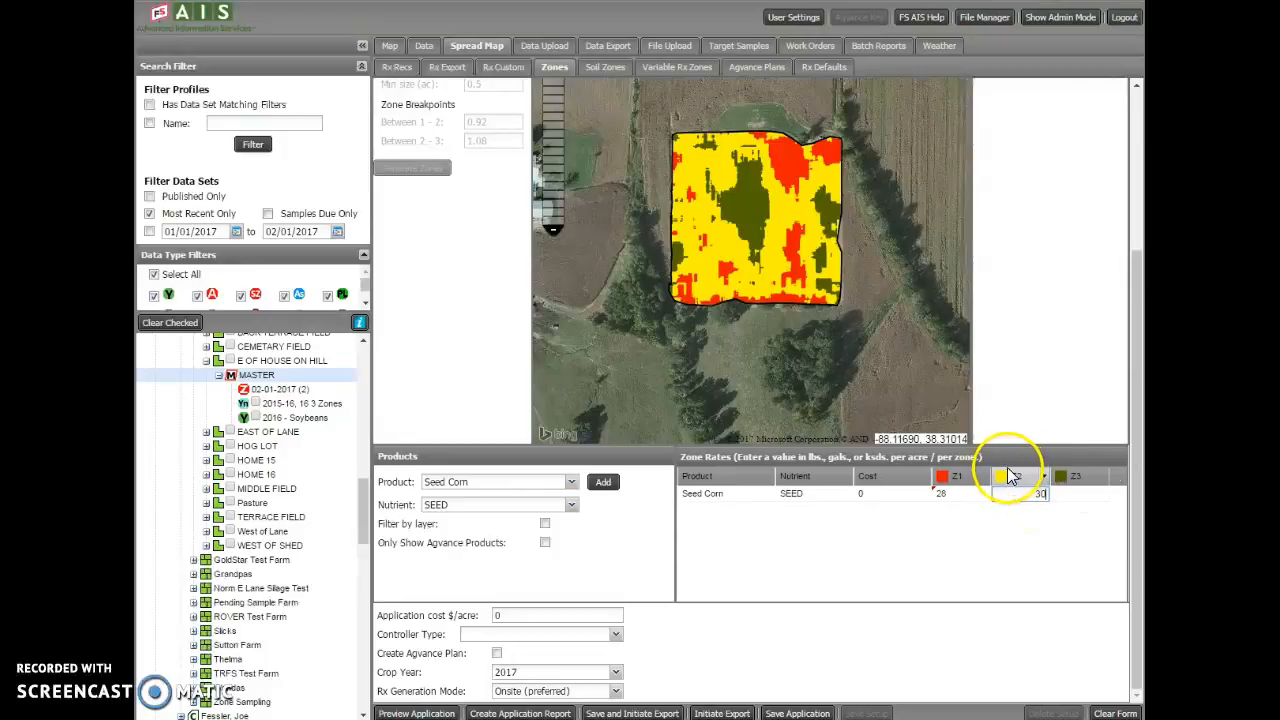
pyautogui.click(1064, 494)
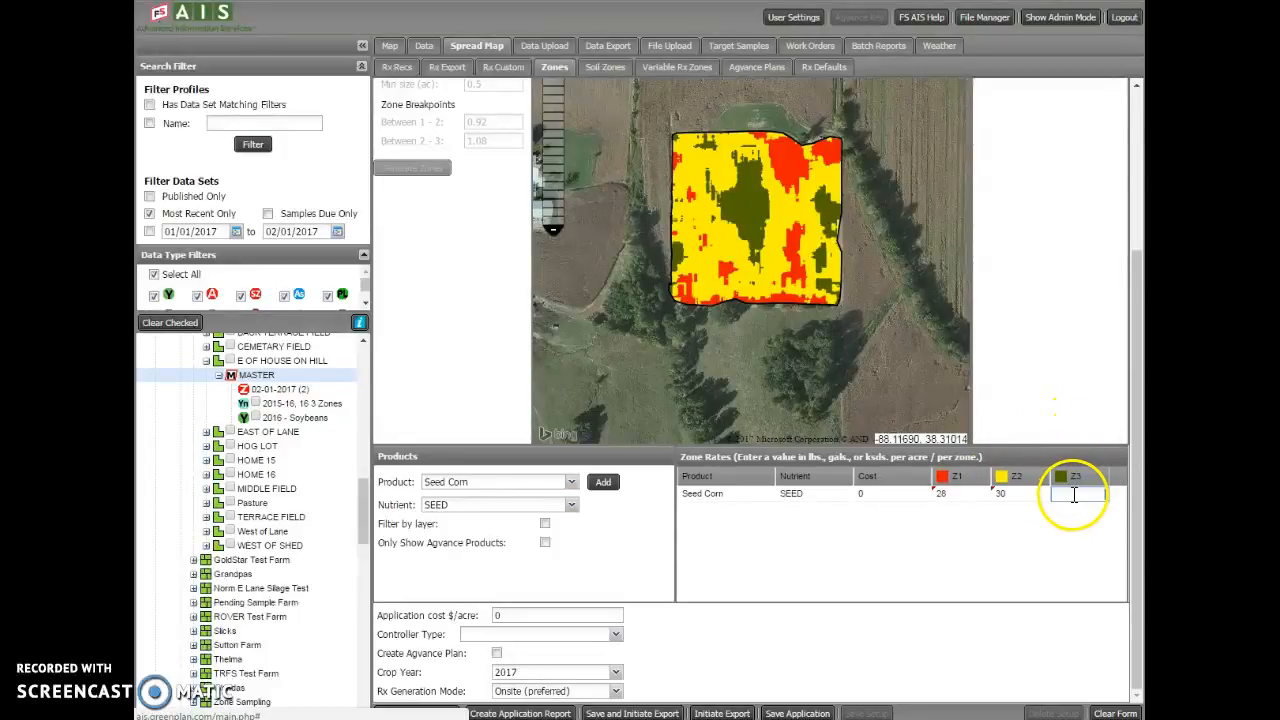
pyautogui.write('33')
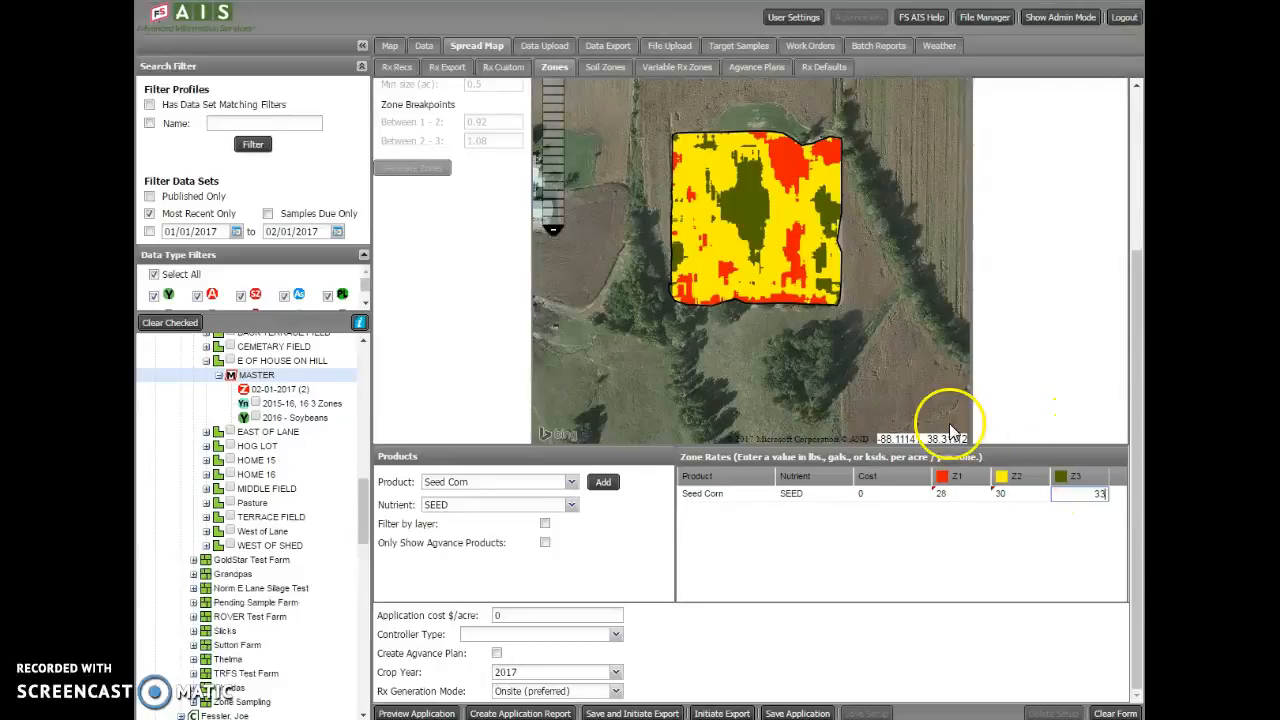
pyautogui.click(405, 254)
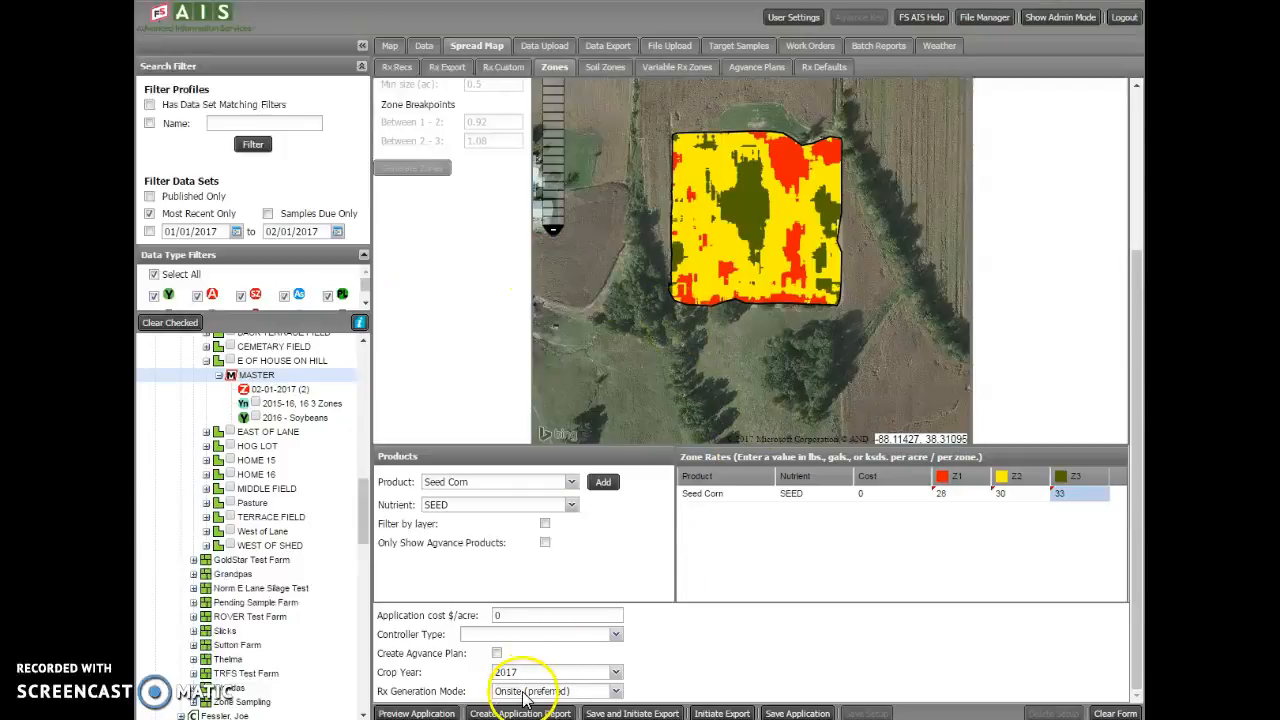
# Preview the Seed Corn application map and create its application report
pyautogui.click(445, 713)
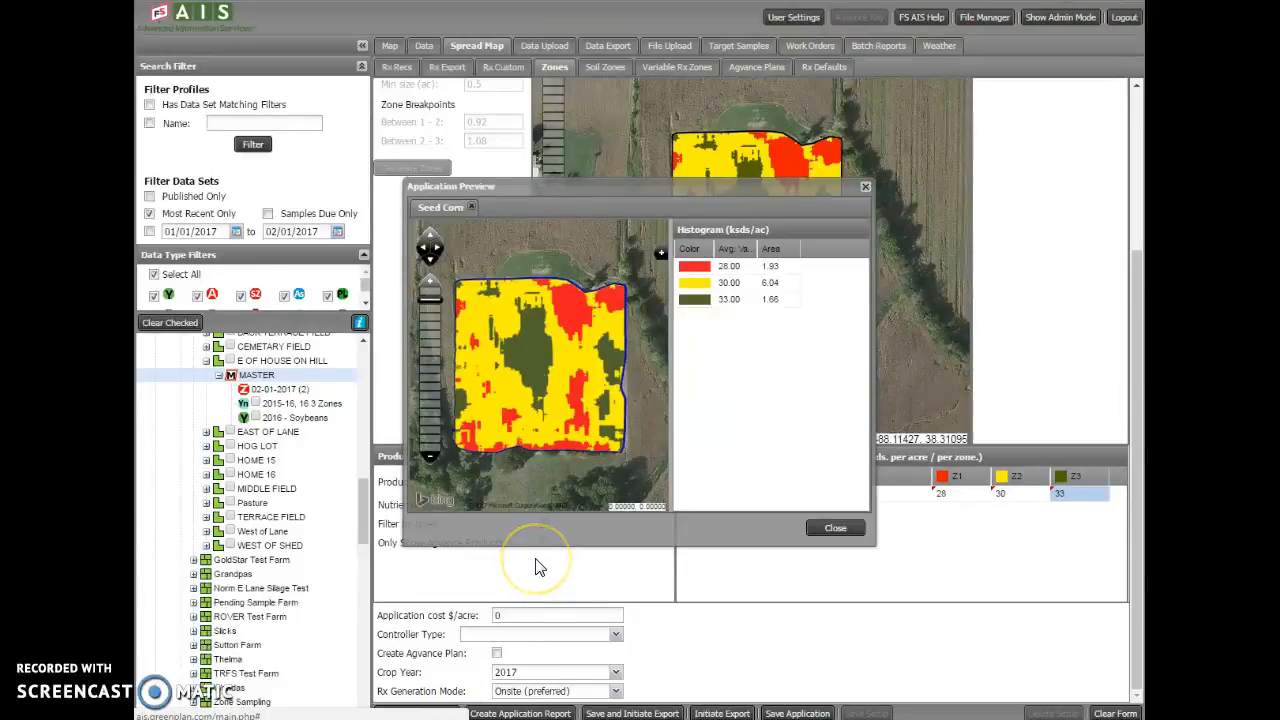
pyautogui.click(835, 527)
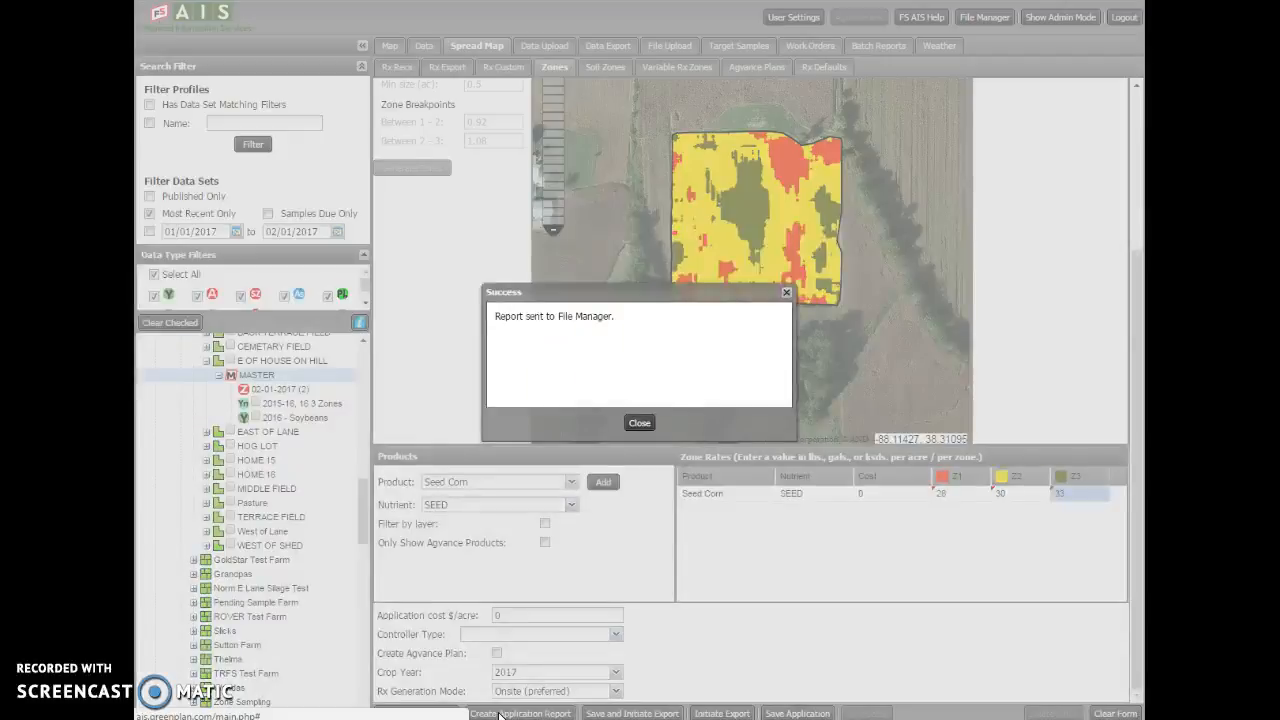
pyautogui.click(637, 422)
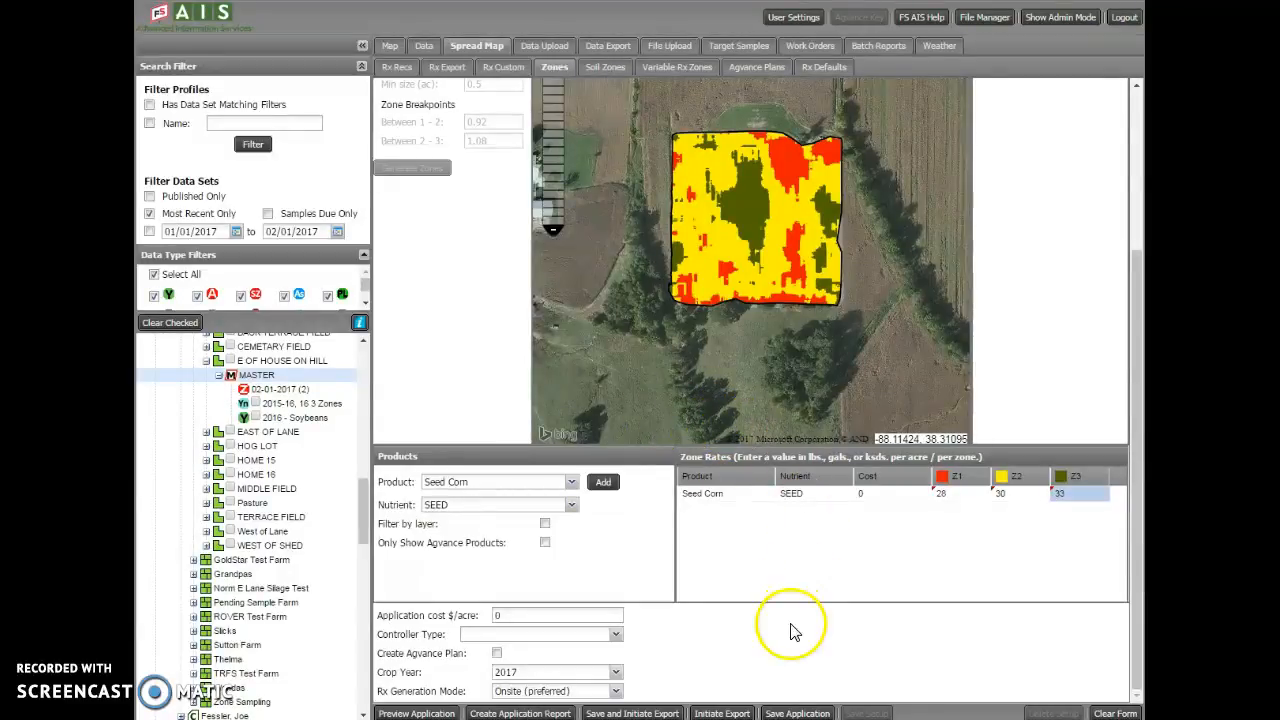
# Save the zone application under the suggested name 02-01-2017 (3)
pyautogui.click(795, 713)
pyautogui.press('Return')
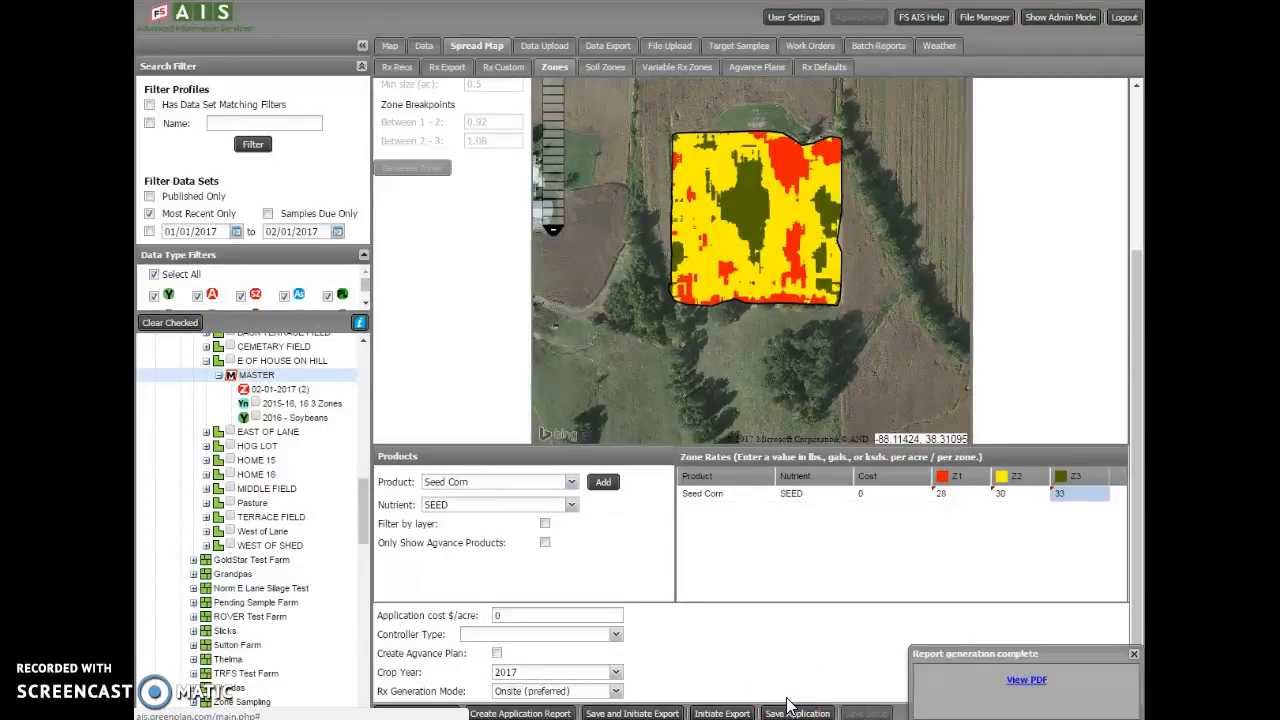
pyautogui.click(793, 712)
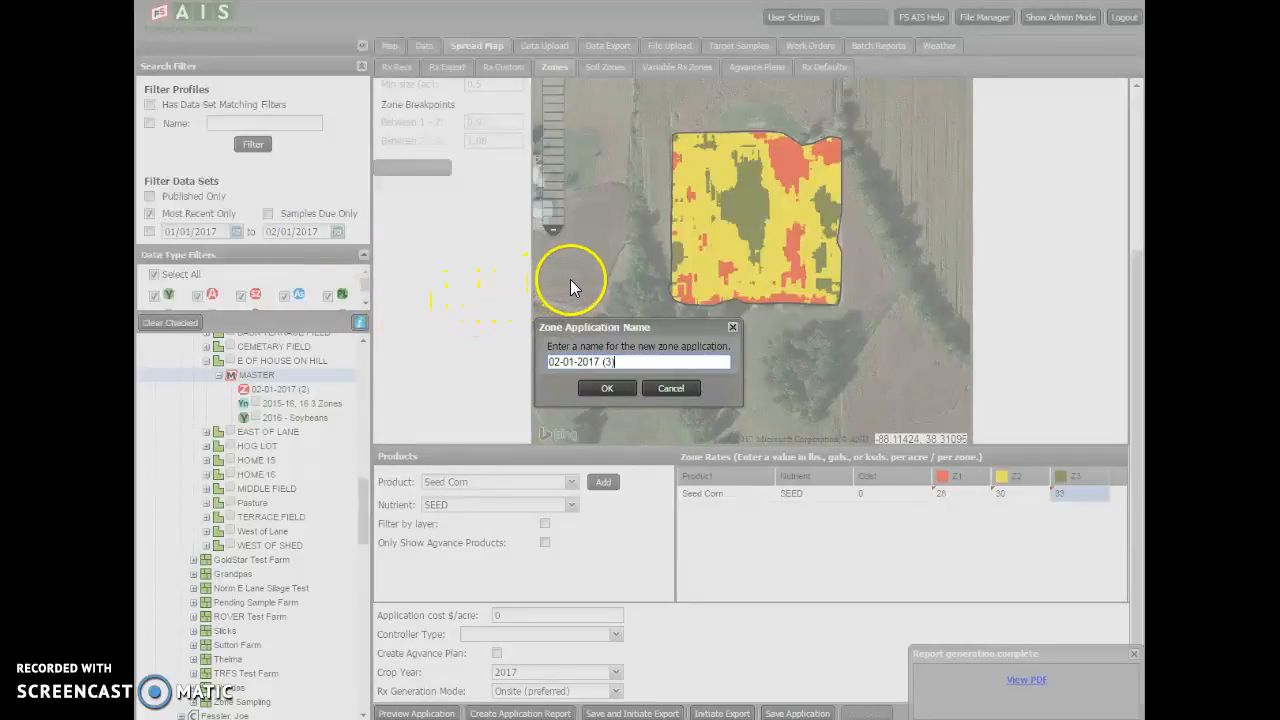
pyautogui.click(612, 391)
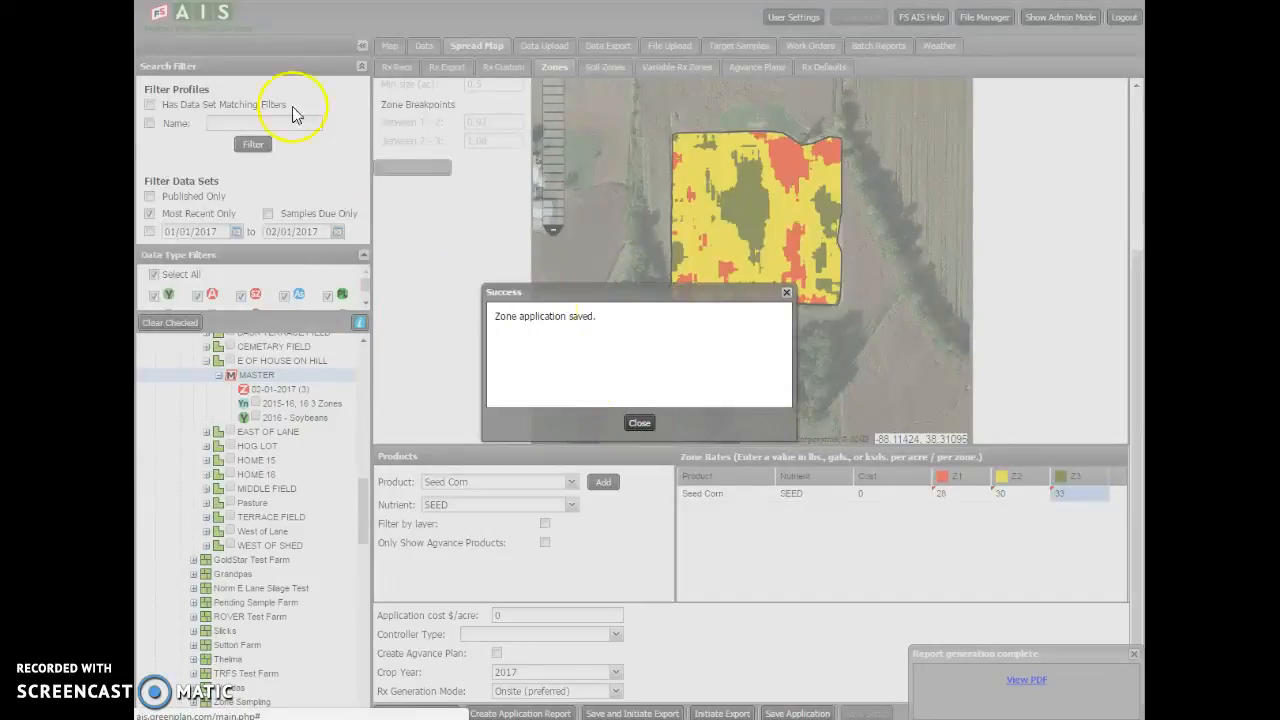
pyautogui.click(640, 426)
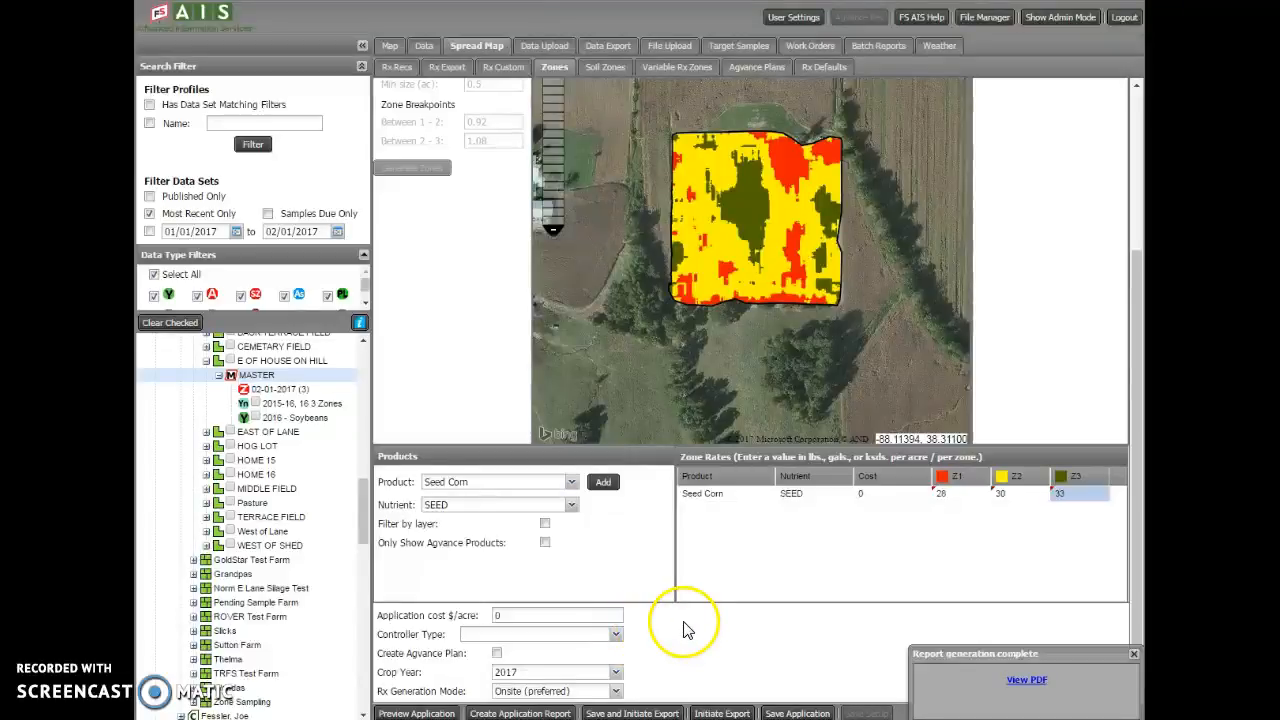
# Set the controller type to Shapefile and export the controller file, accepting the per-acre fee reminder
pyautogui.click(616, 636)
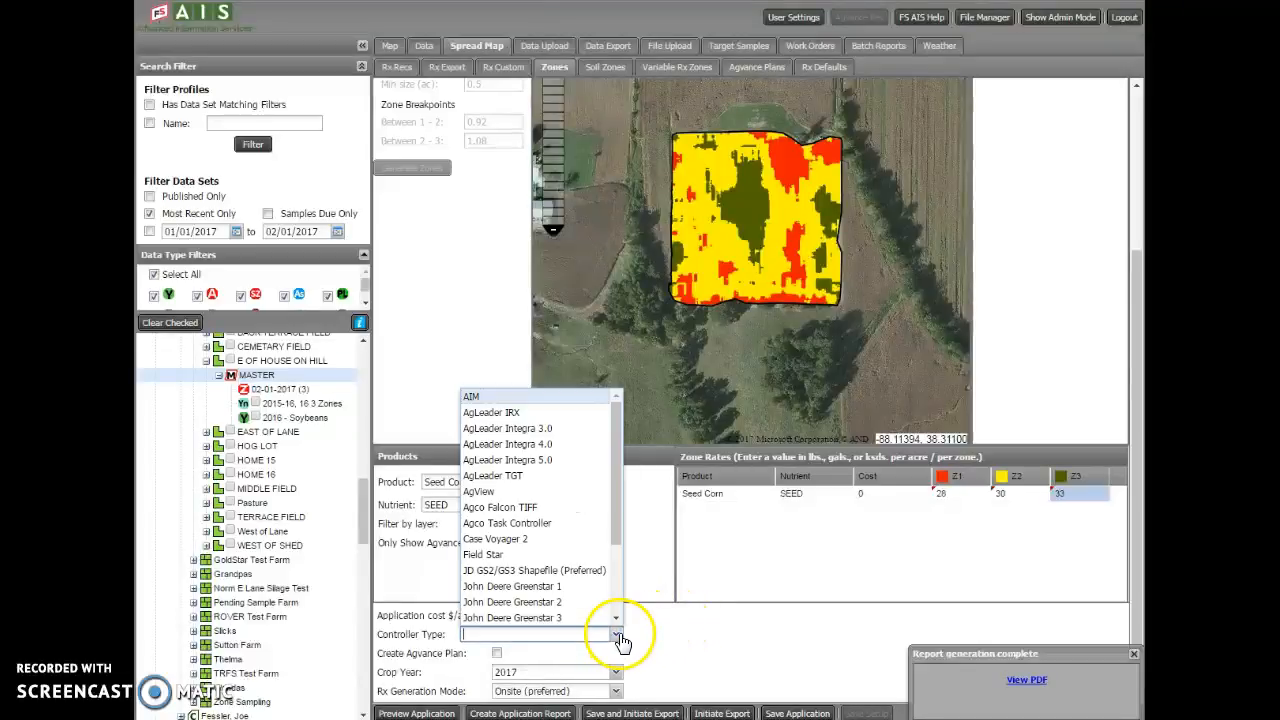
pyautogui.scroll(-2, 618, 600)
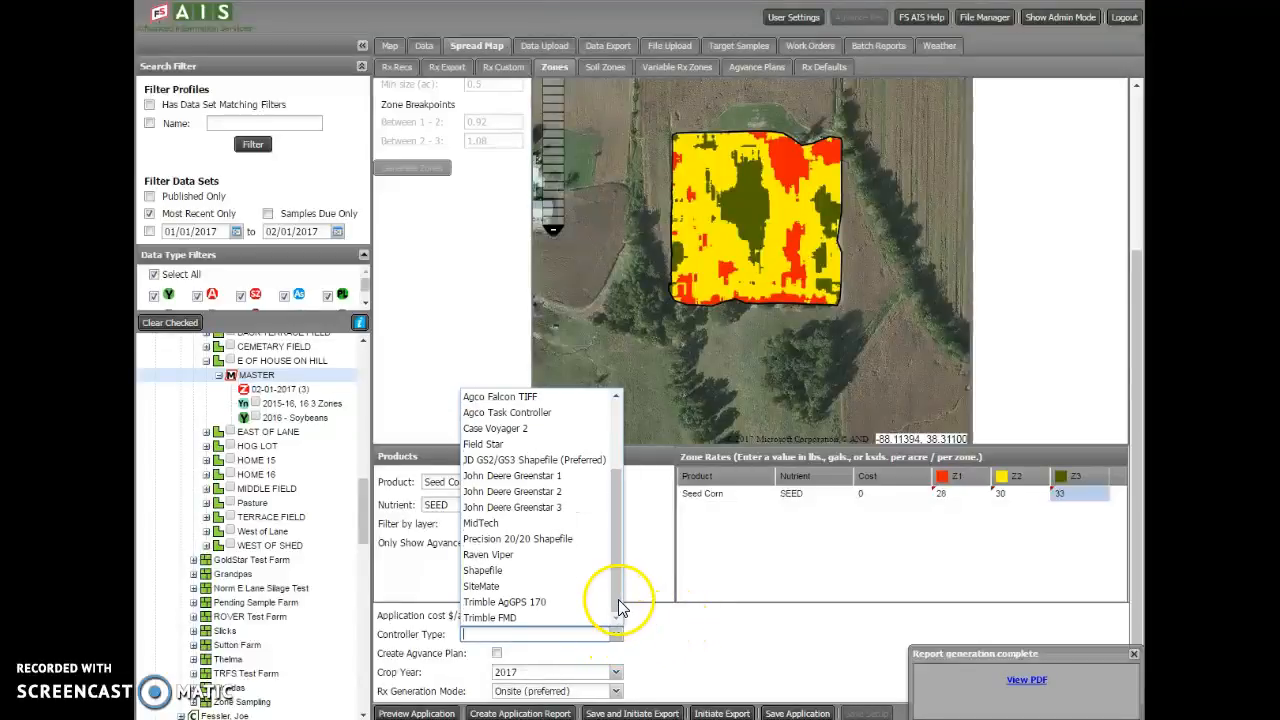
pyautogui.click(574, 571)
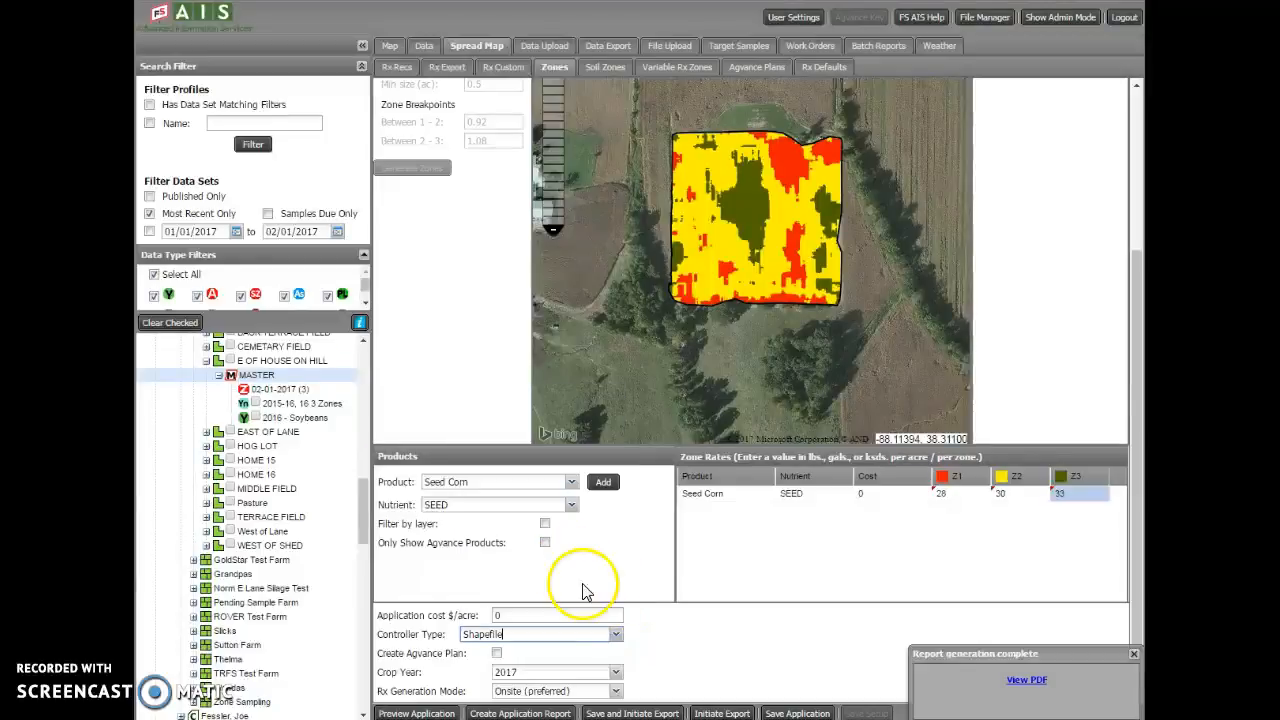
pyautogui.click(1135, 656)
pyautogui.click(724, 713)
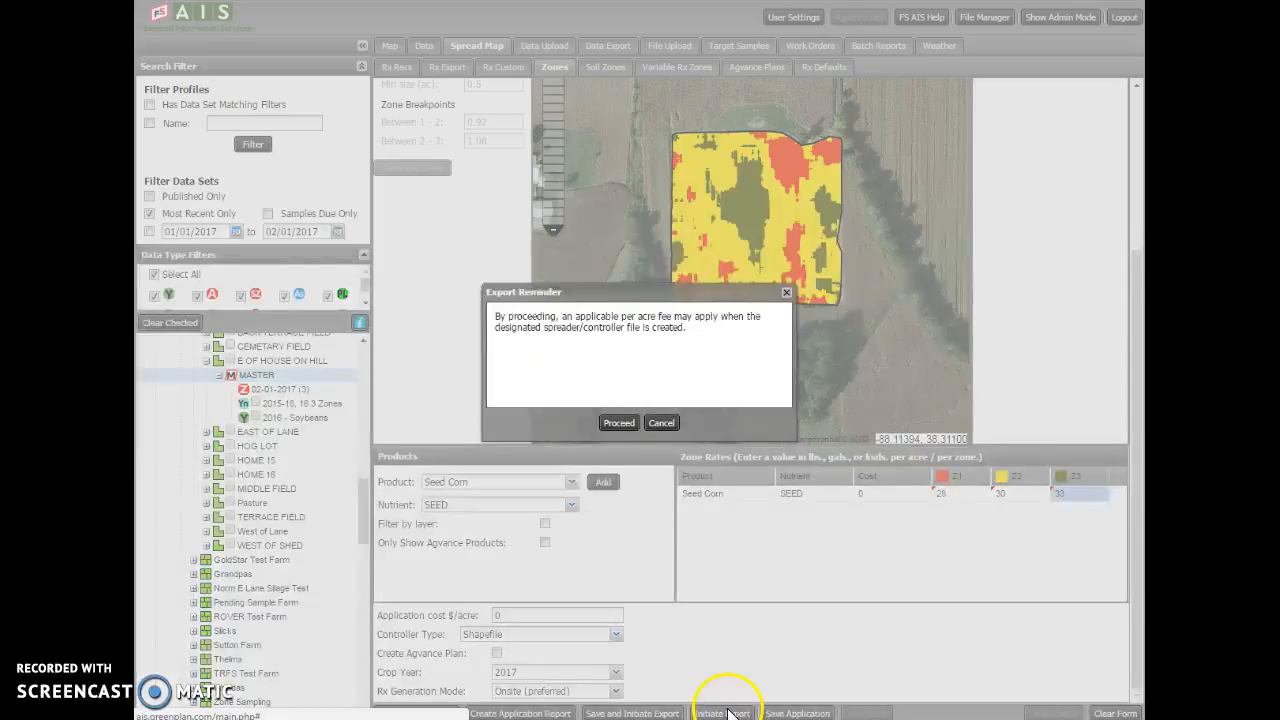
pyautogui.click(619, 424)
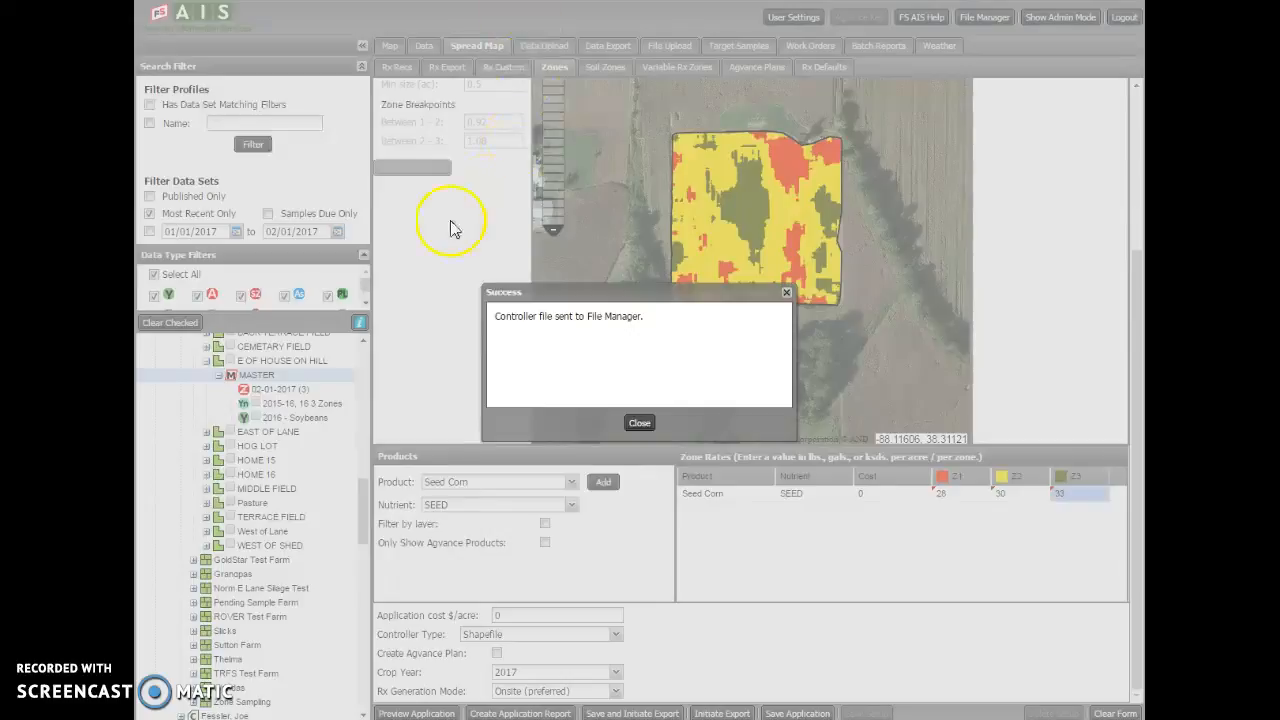
pyautogui.click(639, 421)
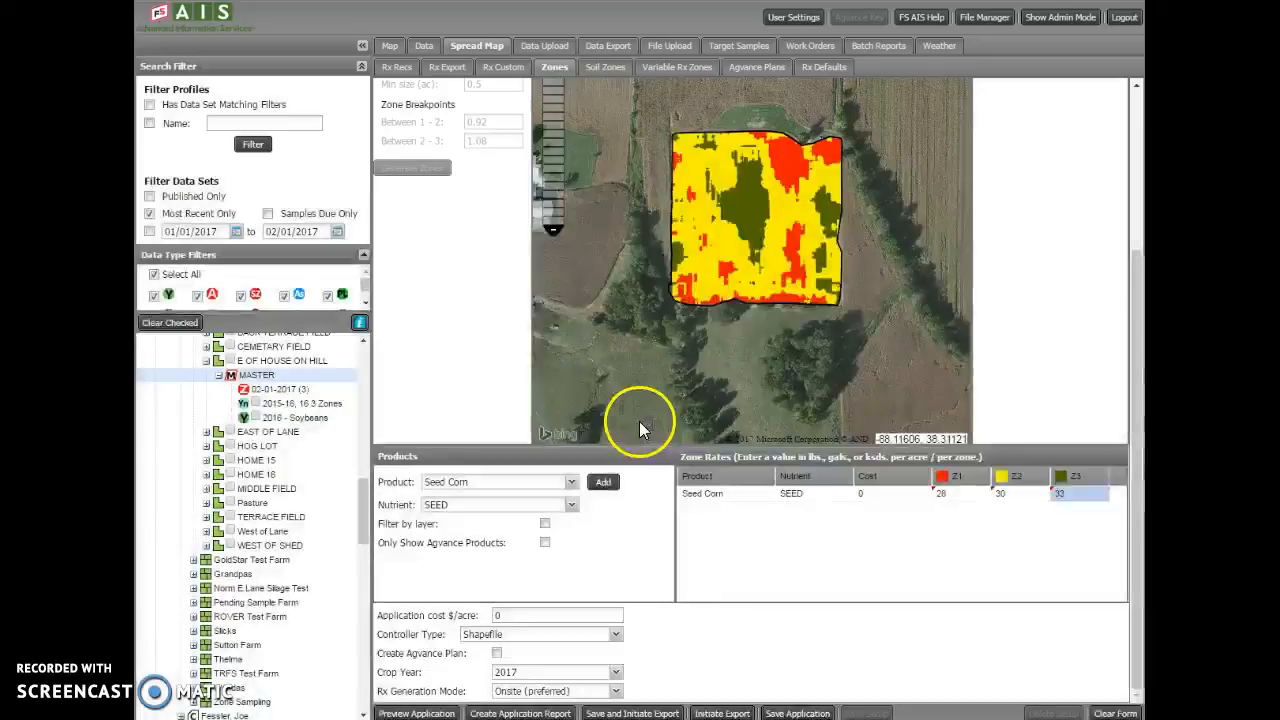
# Show the products available for the zone application
pyautogui.click(571, 482)
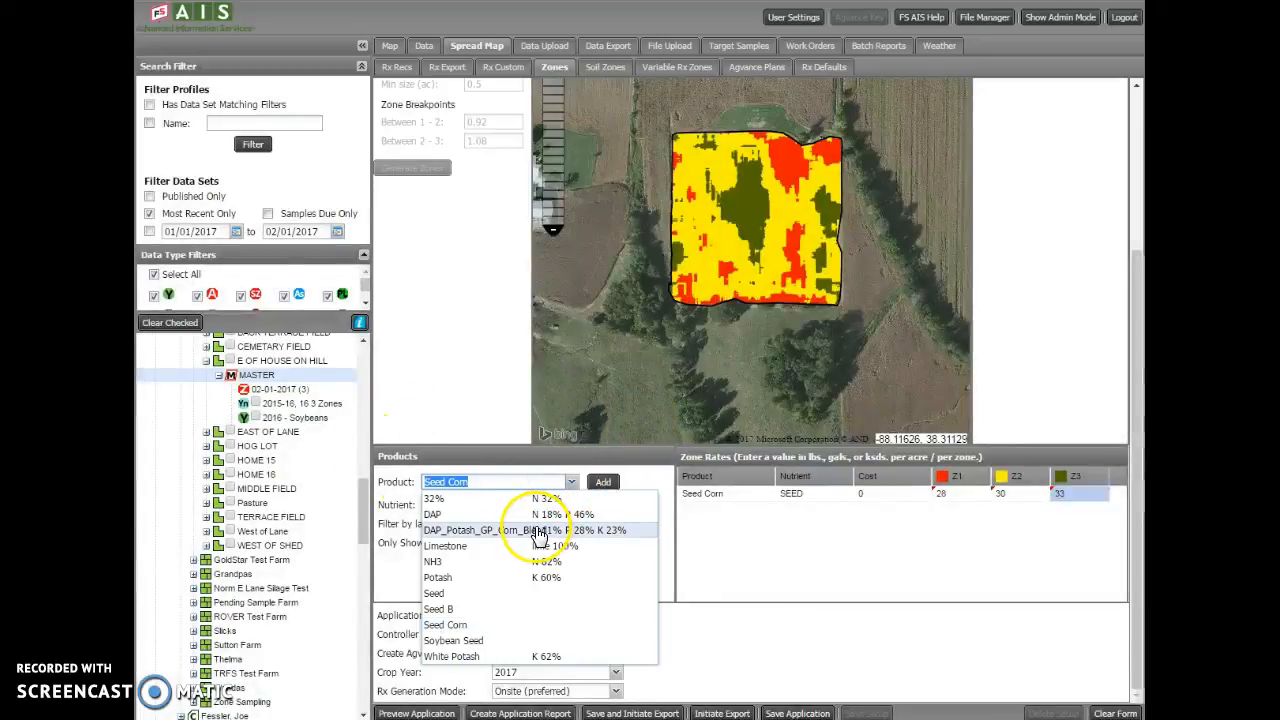